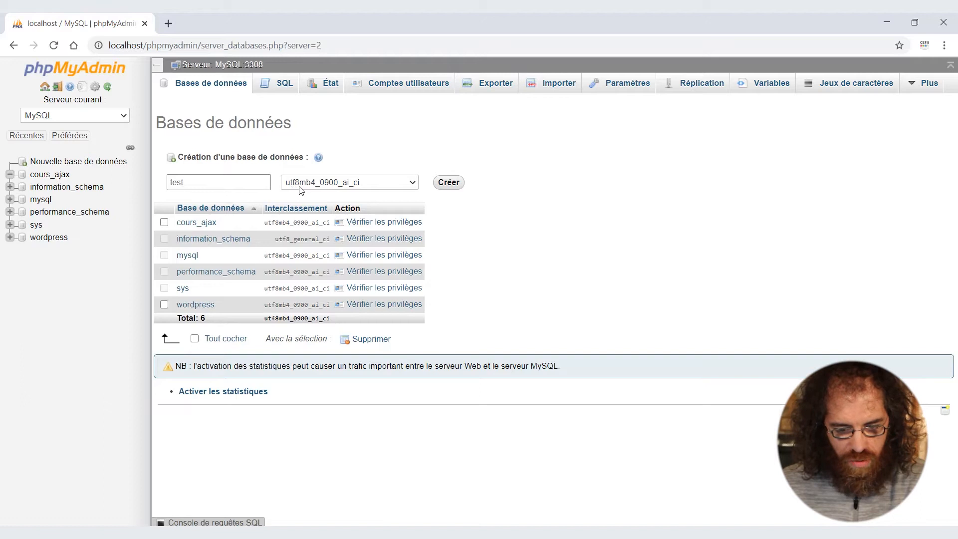
Create the database test with the utf8_general_ci collation.
click(349, 183)
scroll(356, 285, up, 3)
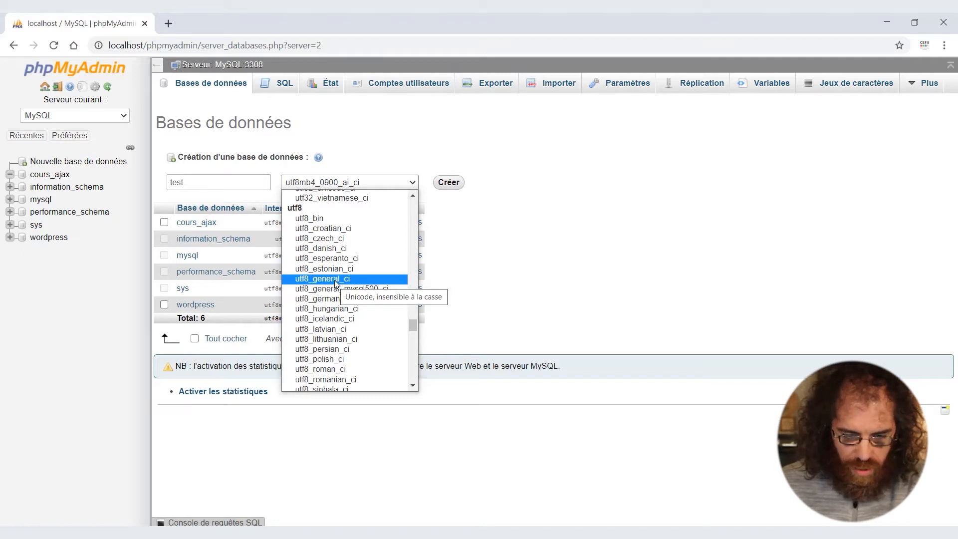
click(335, 283)
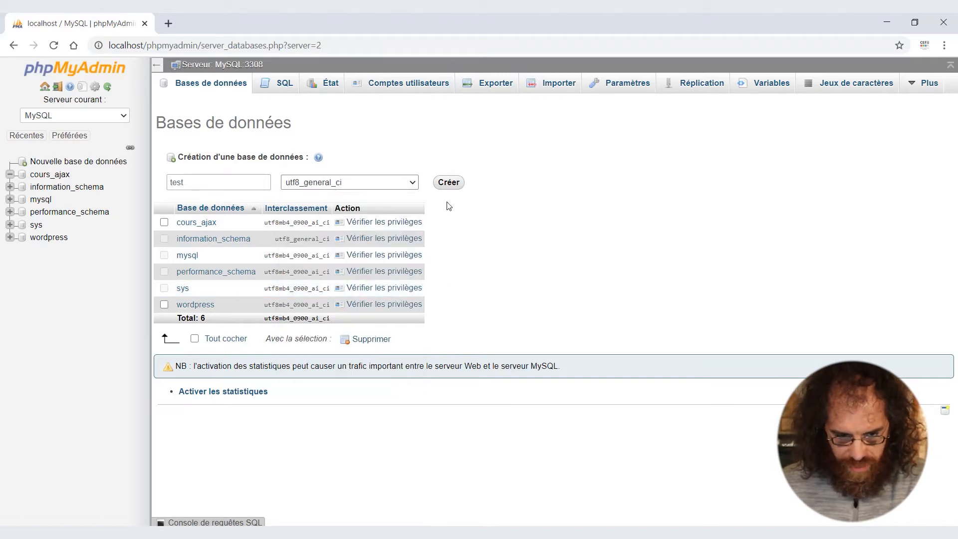
click(454, 186)
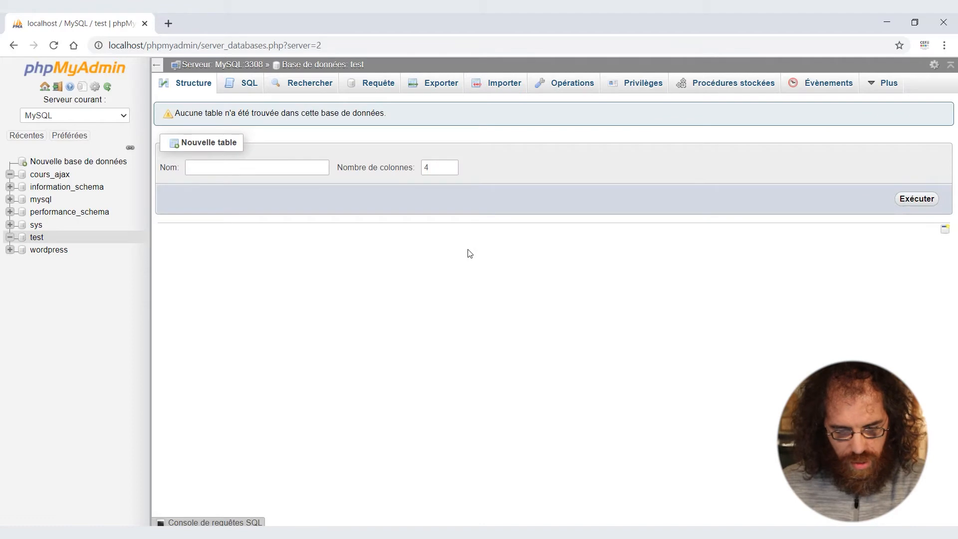
Start a new table named test with 1 column in the test database.
click(259, 166)
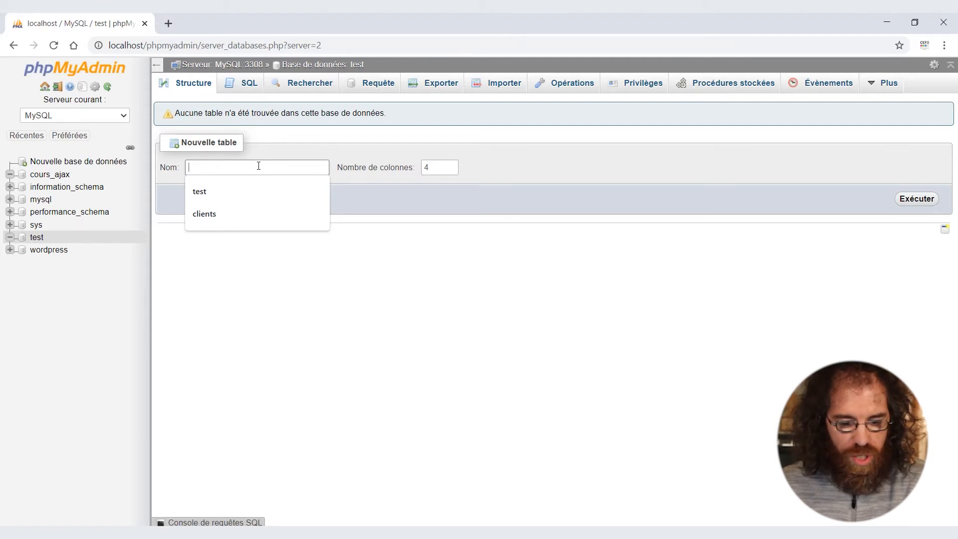
click(237, 189)
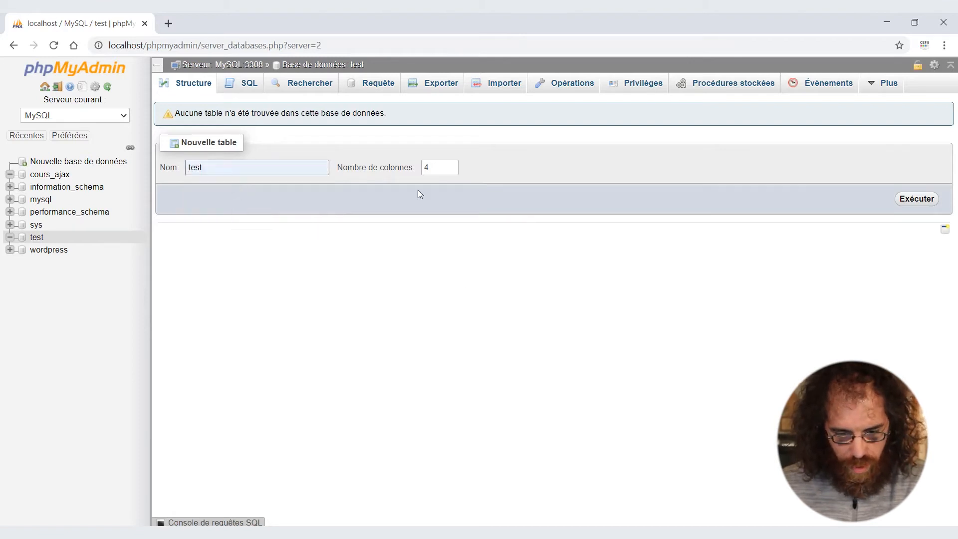
click(437, 172)
key(BackSpace)
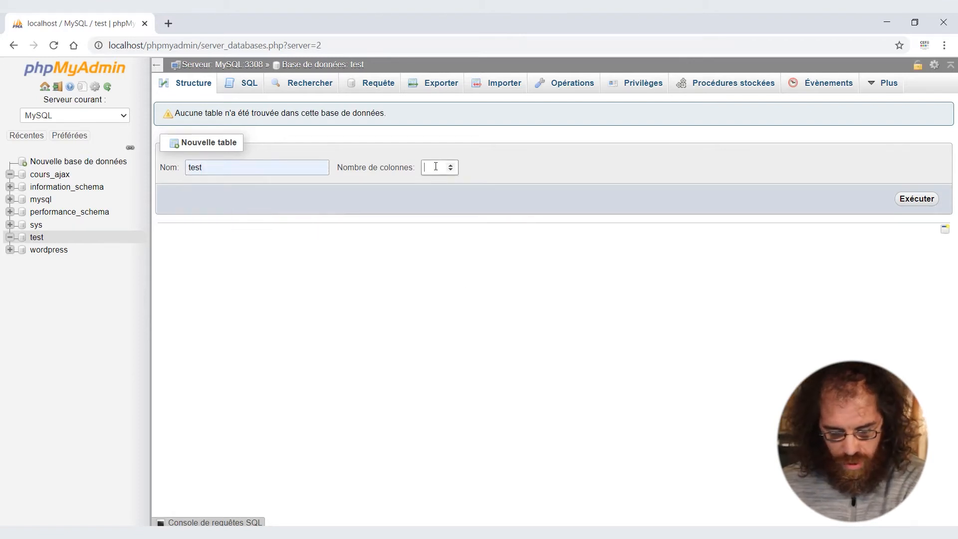
text(1)
click(918, 201)
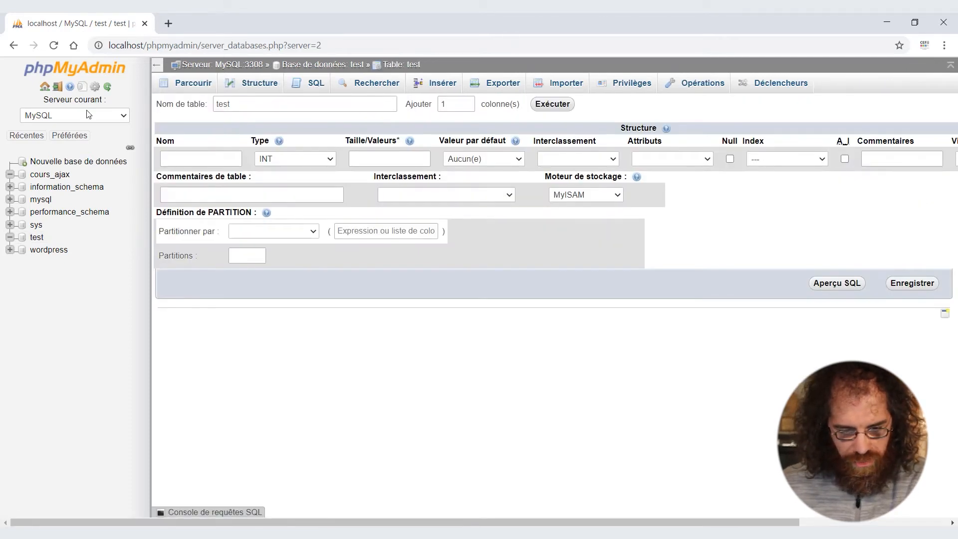
Define the column id as an auto-increment primary key, set the storage engine to InnoDB and save the table.
click(200, 155)
text(id)
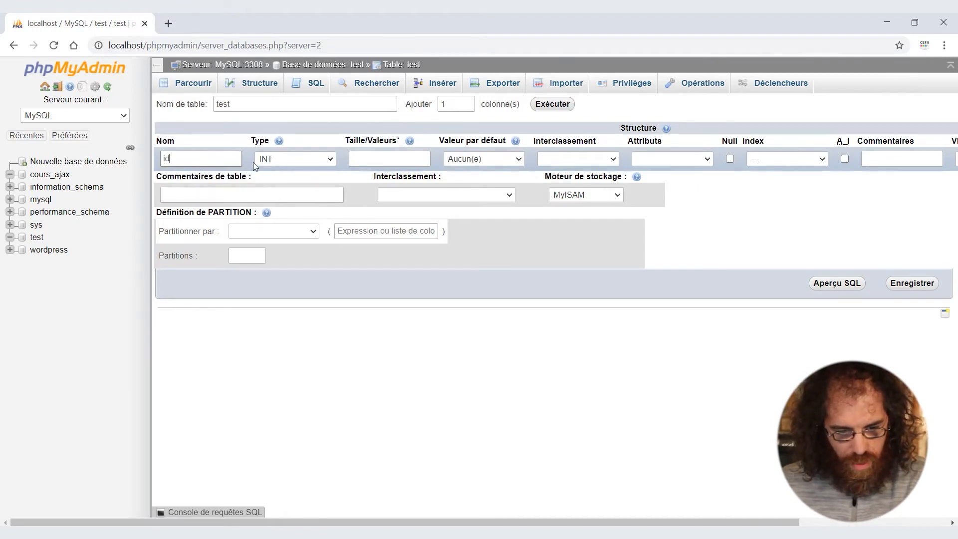
click(846, 158)
click(537, 363)
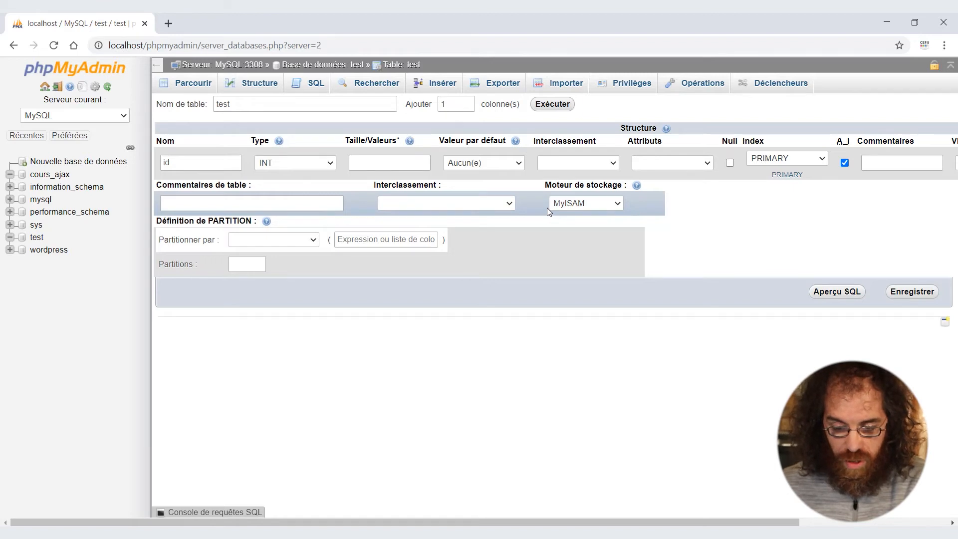
click(583, 205)
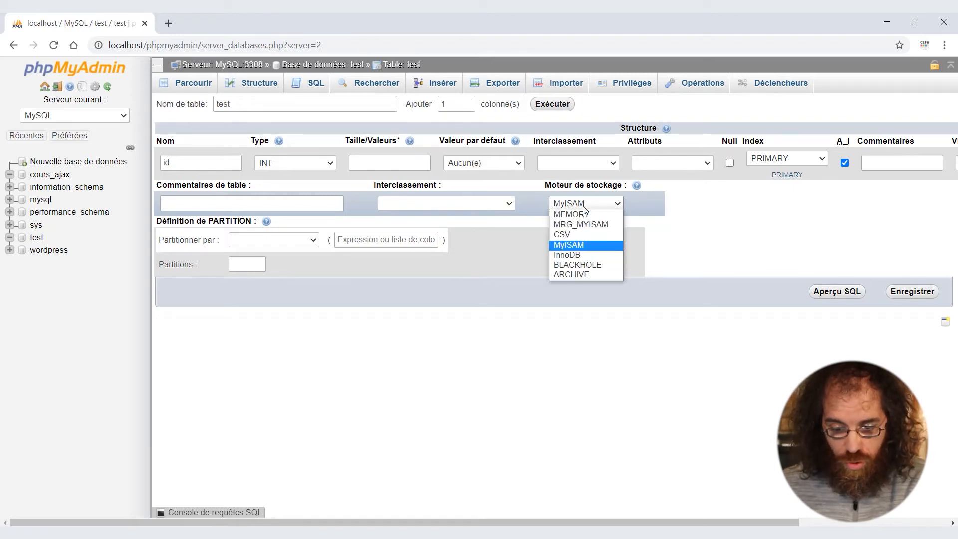
click(581, 255)
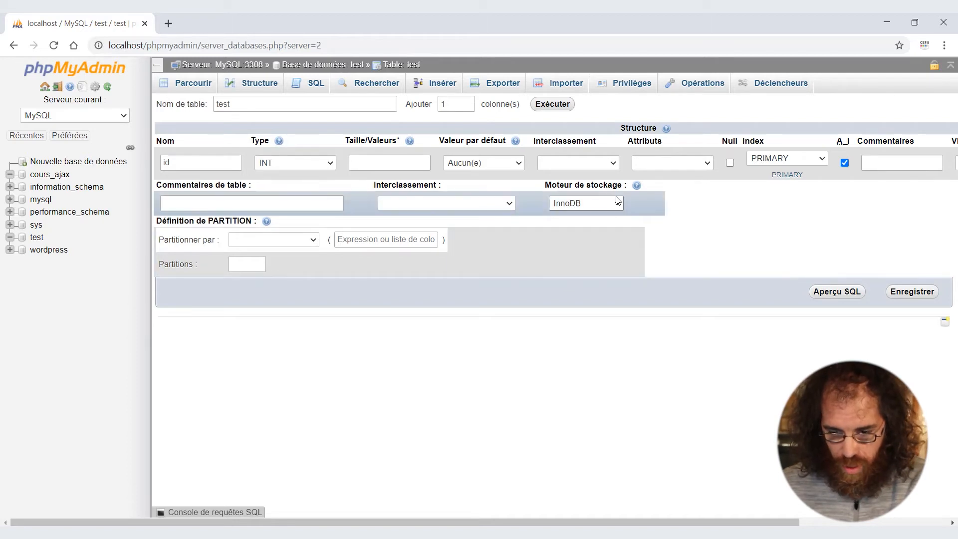
click(903, 295)
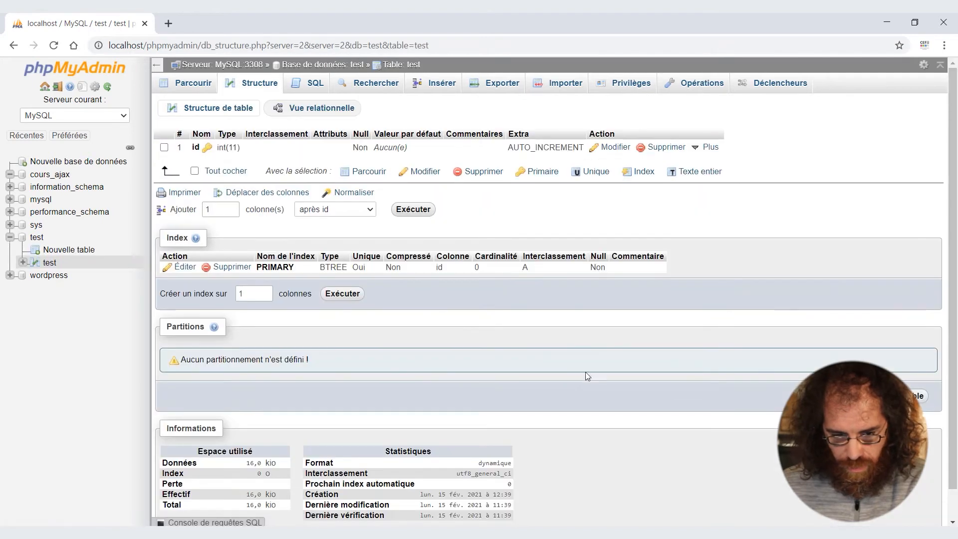
Open the test database's table overview, then drop the whole database and confirm the deletion.
click(38, 237)
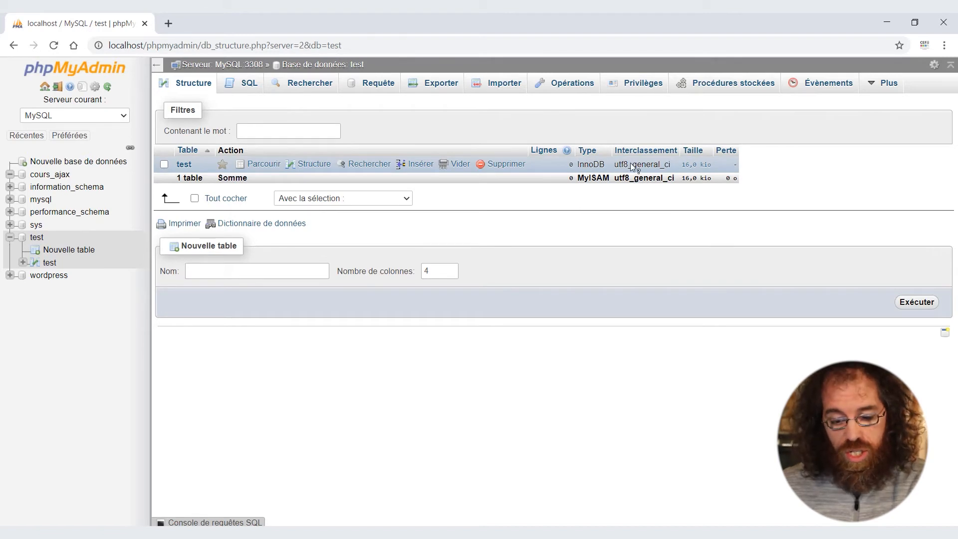
mouse_move(636, 168)
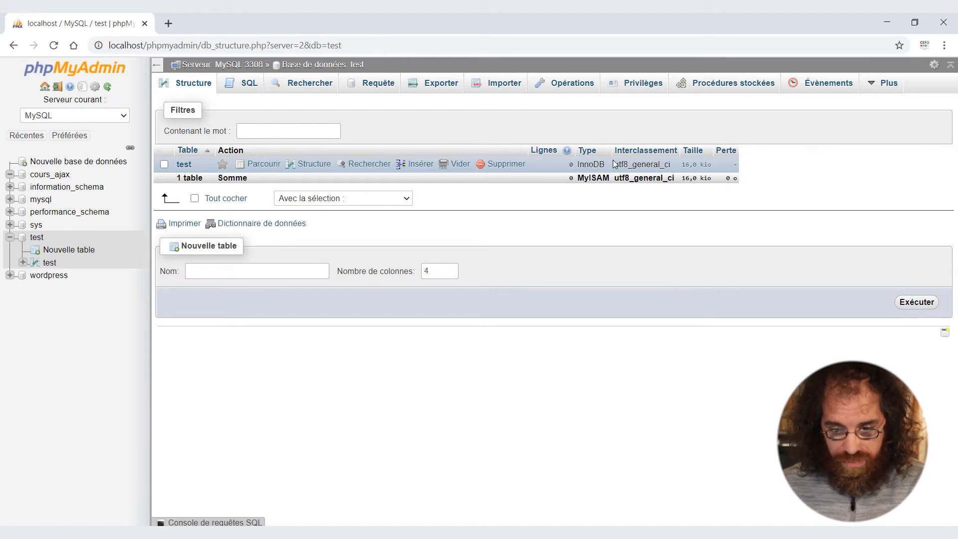
click(38, 238)
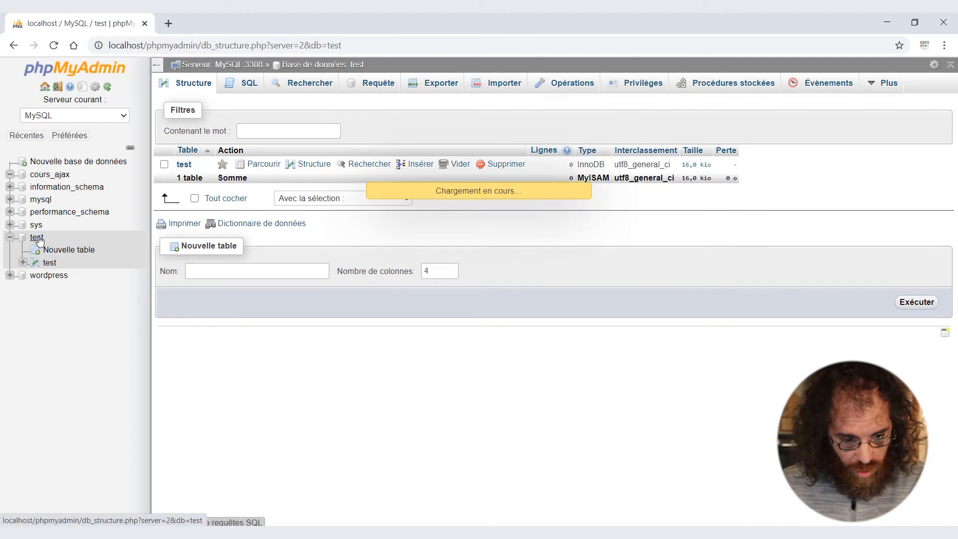
click(574, 89)
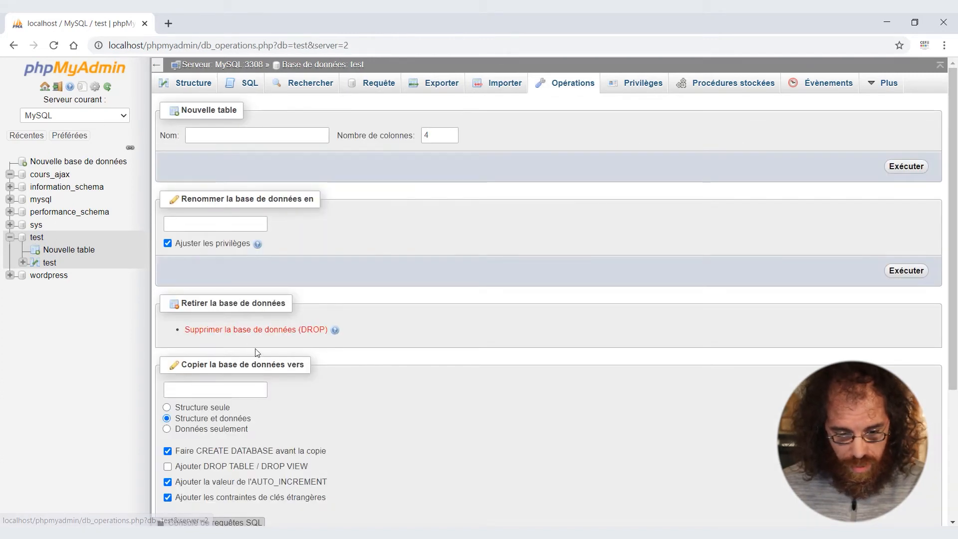
click(247, 330)
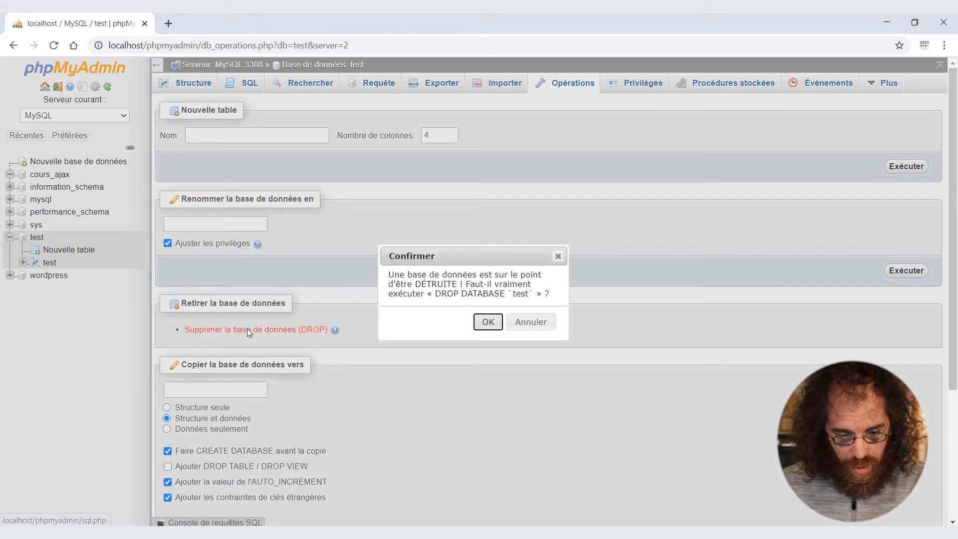
click(488, 321)
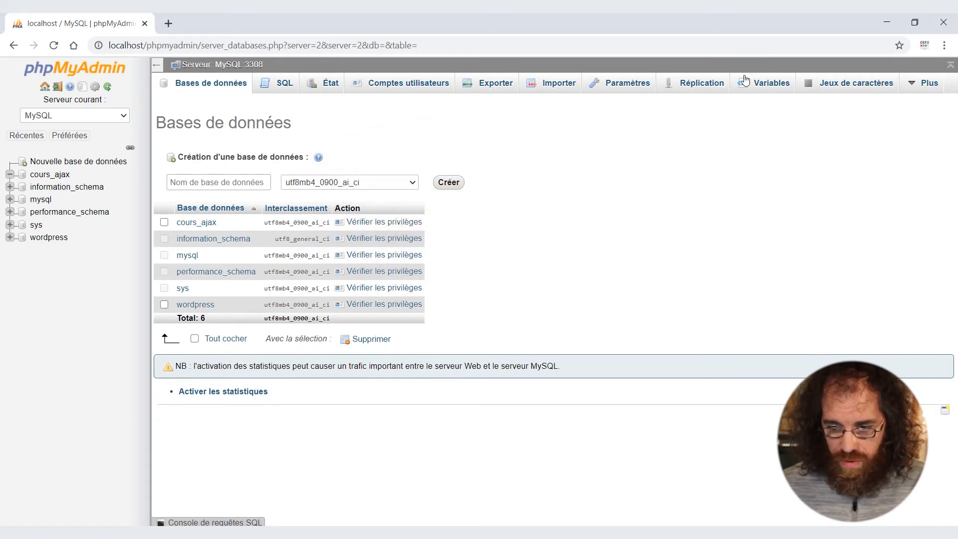
Filter the server variables by "engine" and set default storage engine to InnoDB, saving the value.
click(772, 85)
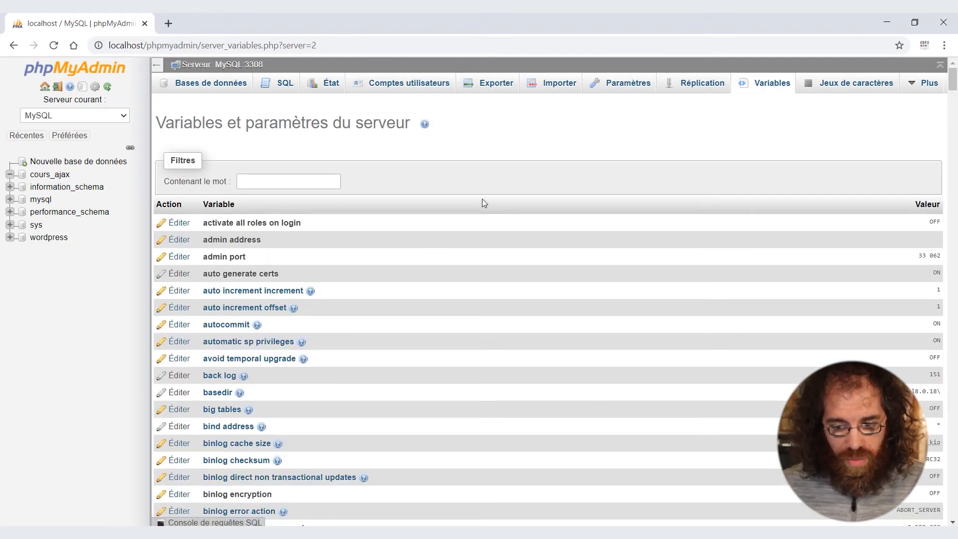
click(300, 181)
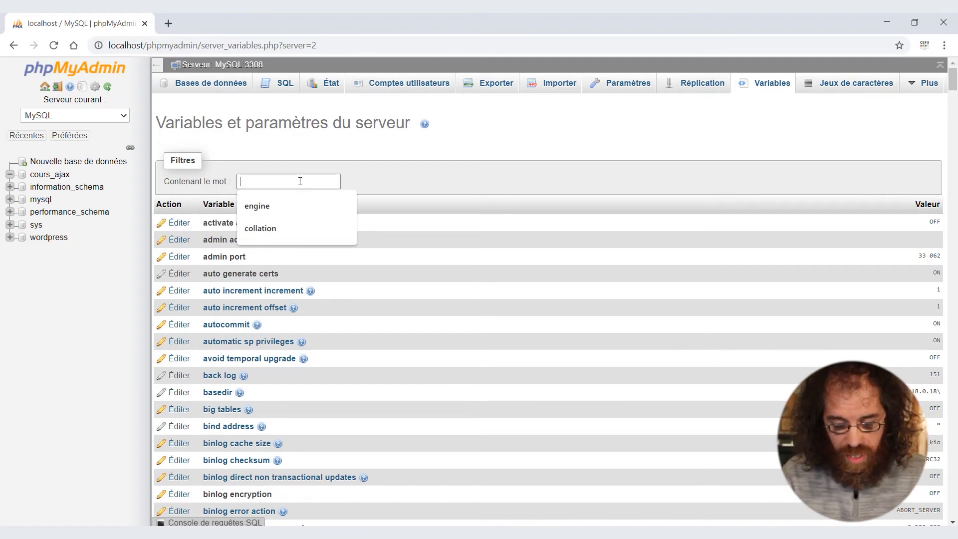
text(eng)
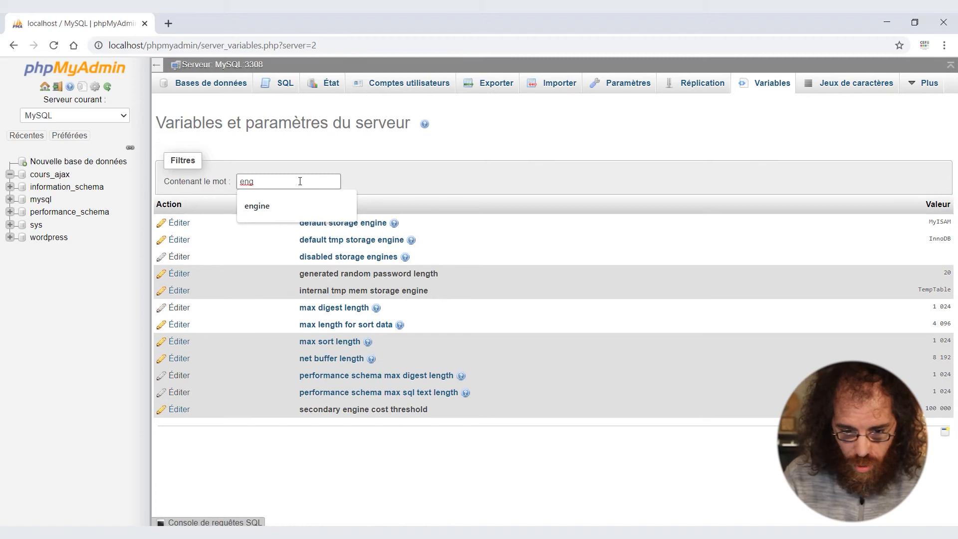
text(ine)
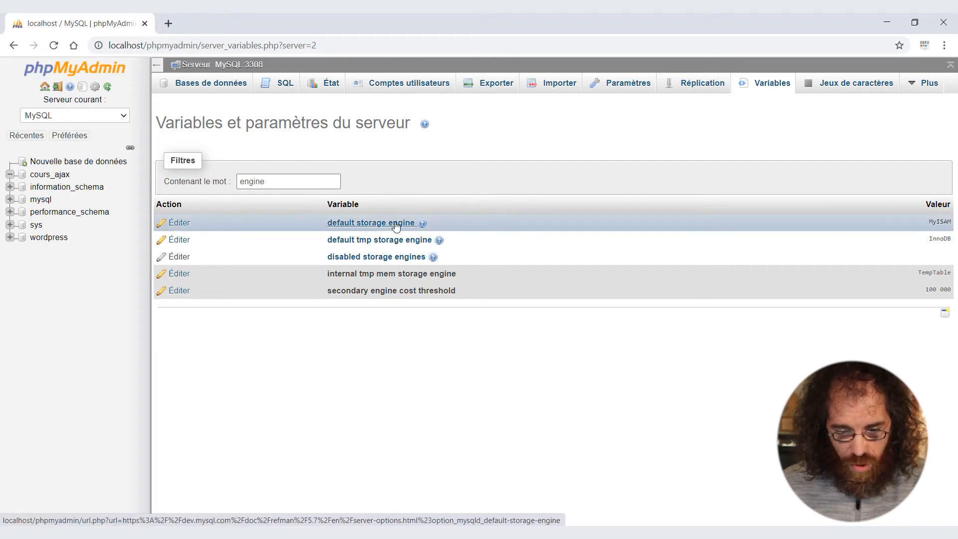
click(179, 223)
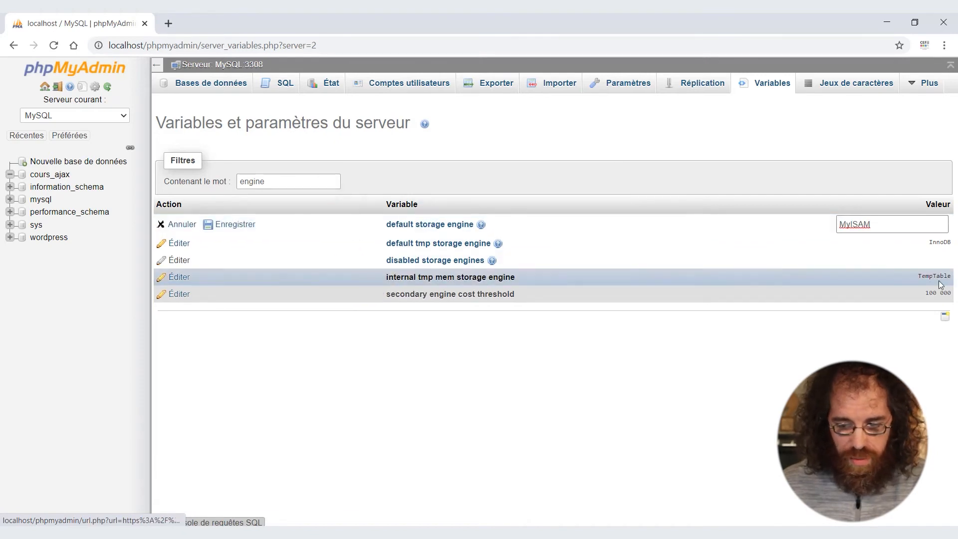
drag(872, 225, 843, 227)
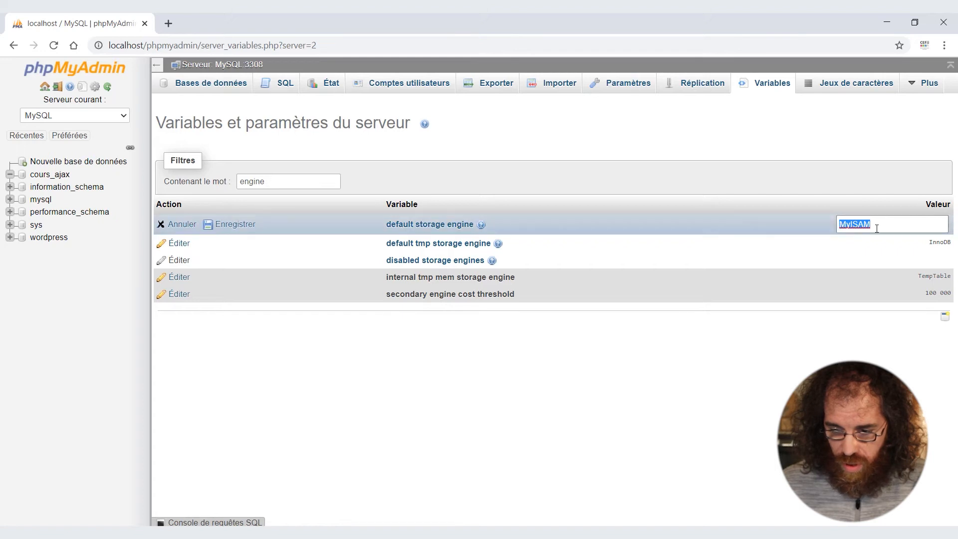
text(I)
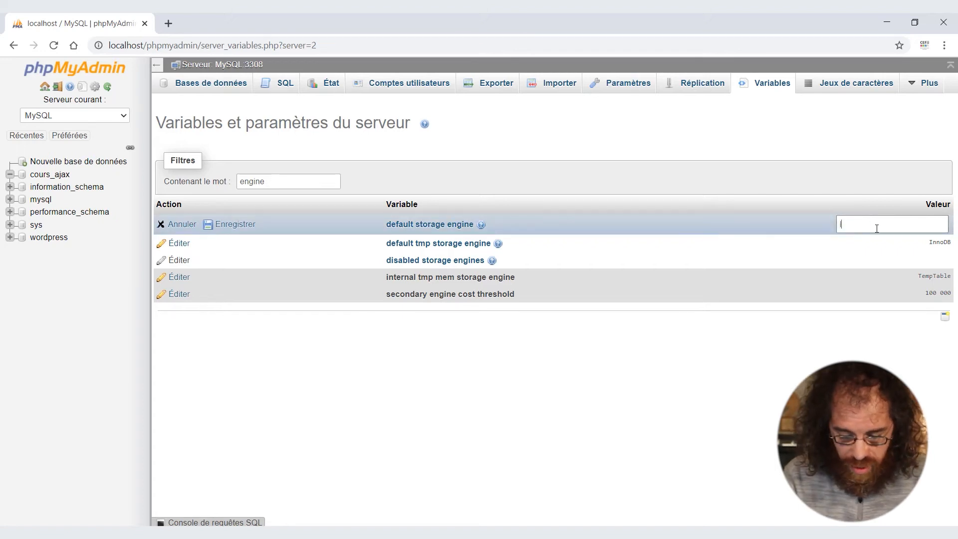
text(nnoDB)
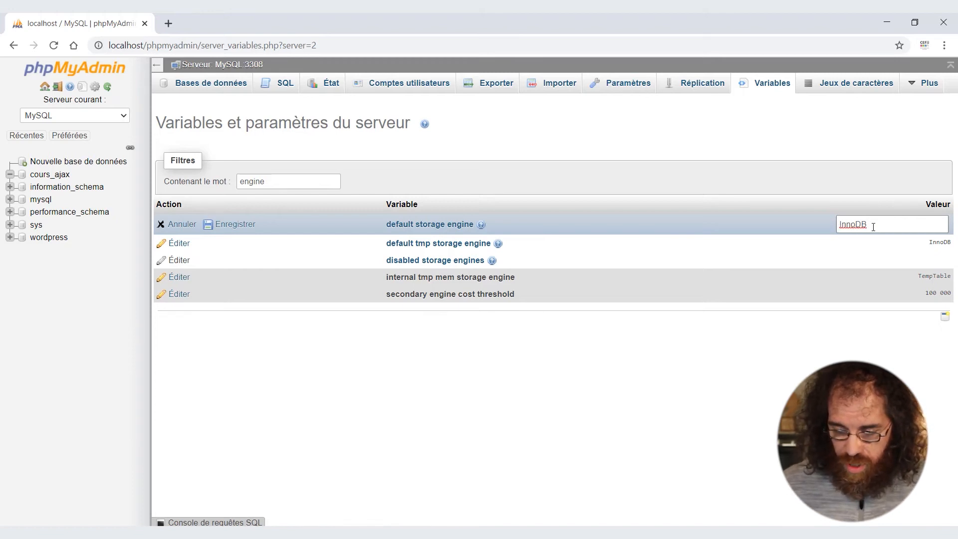
click(225, 225)
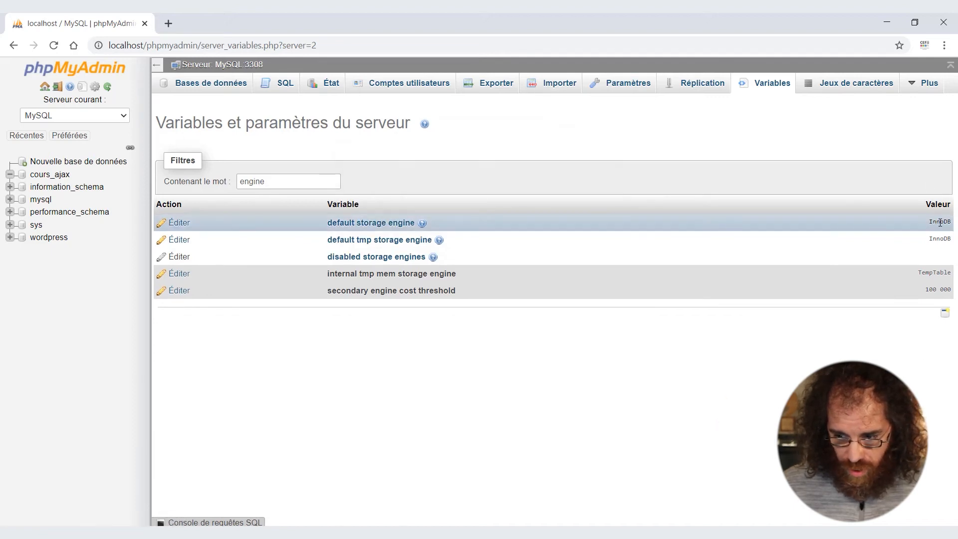
Filter the server variables by "collation" and set collation server to utf8_general_ci, saving the value.
double_click(271, 181)
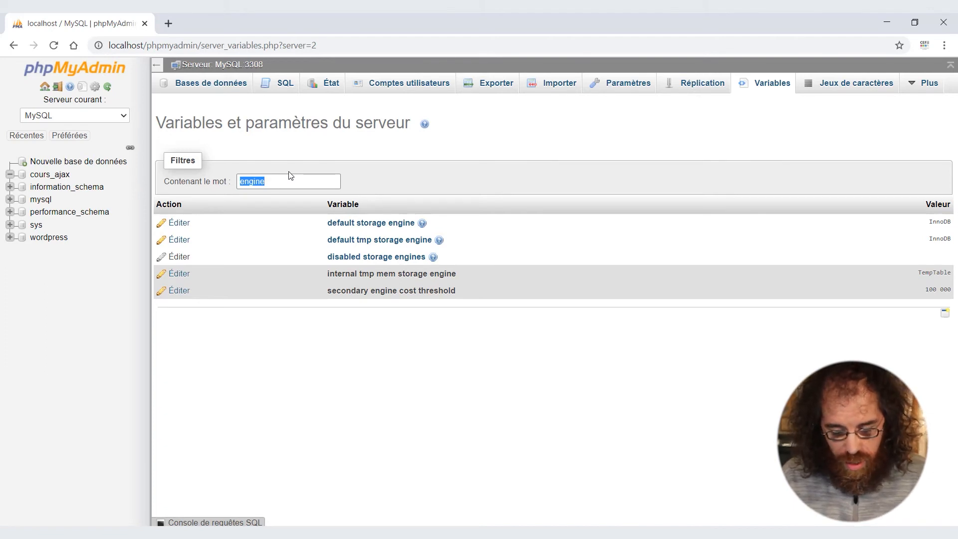
text(col)
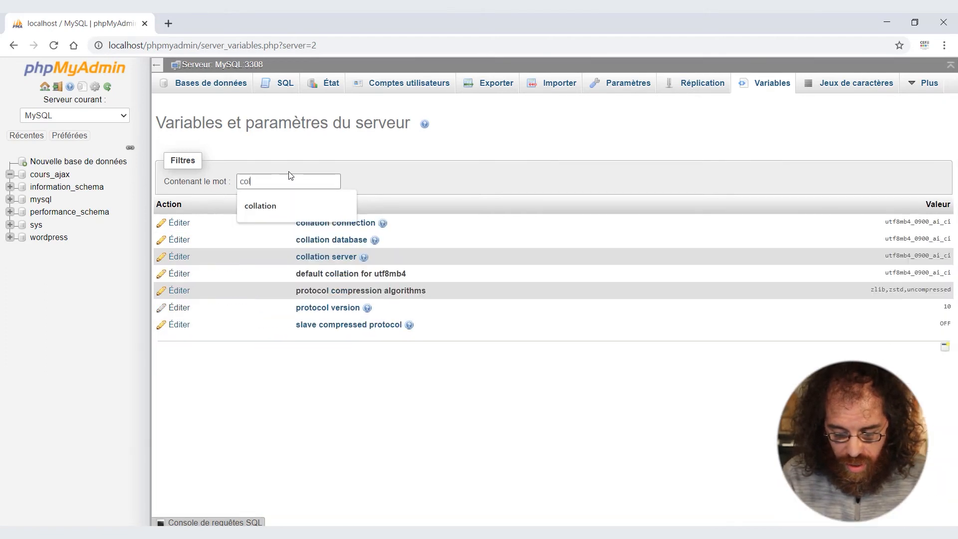
text(lation)
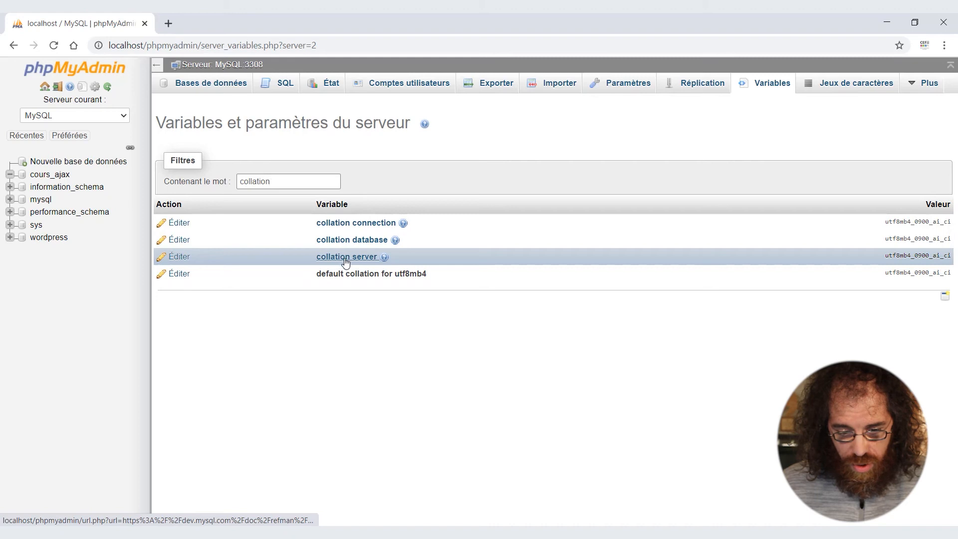
click(184, 258)
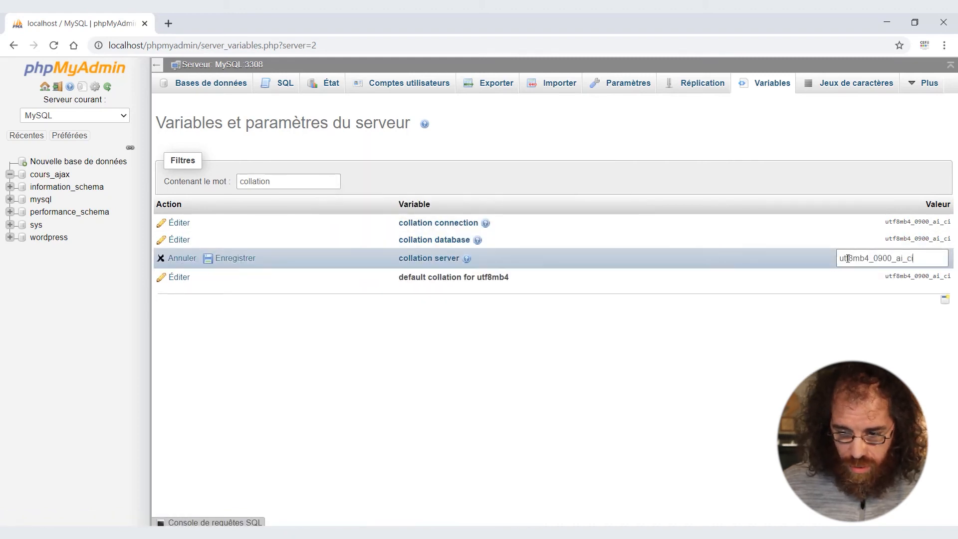
double_click(867, 257)
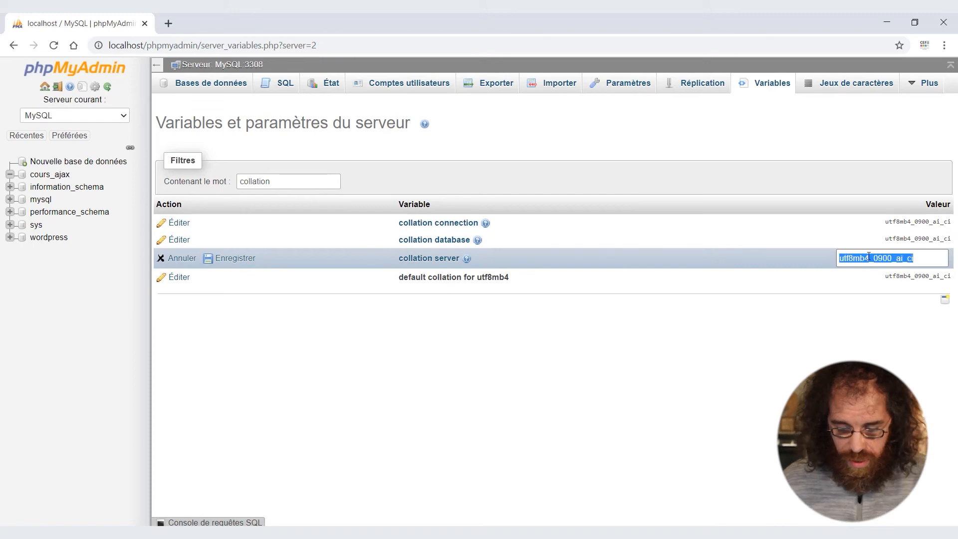
text(utf)
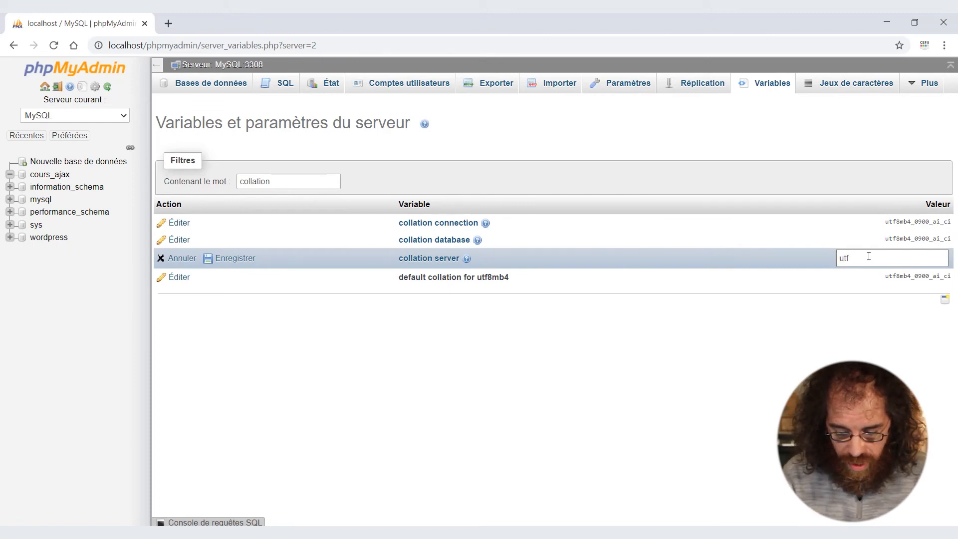
text(8_)
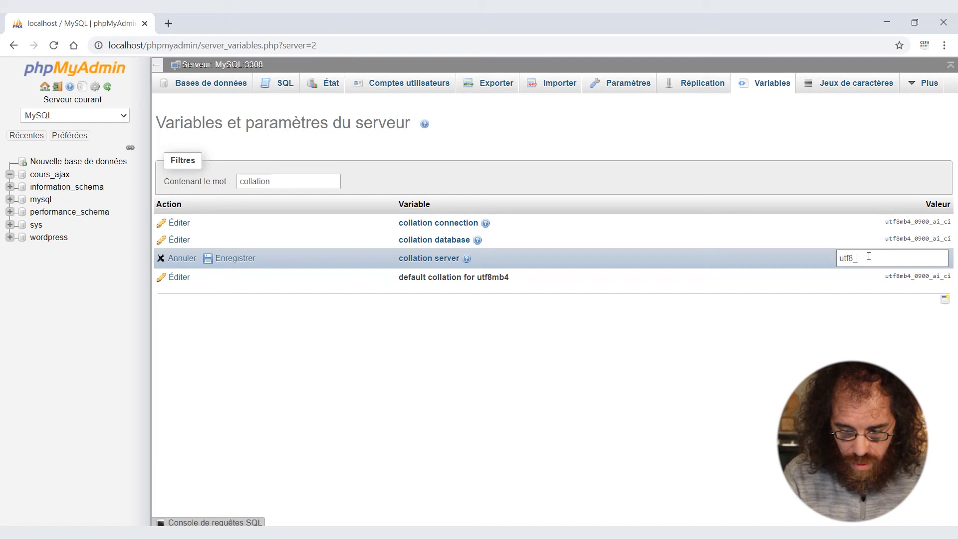
text(general)
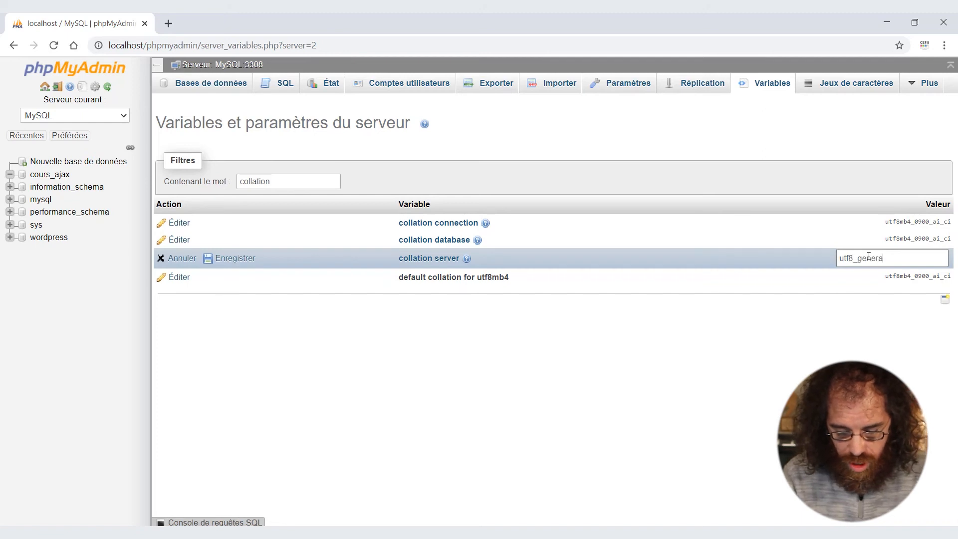
text(_ci)
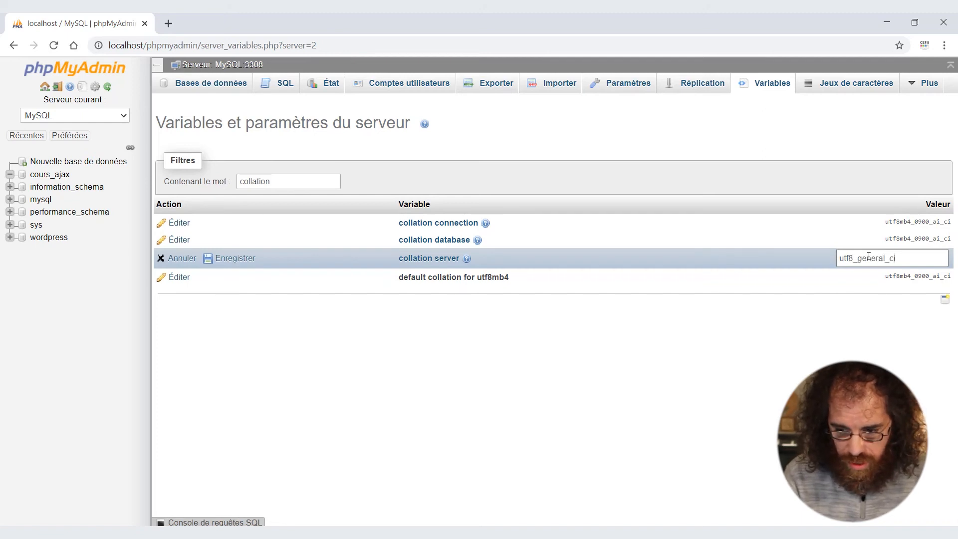
click(219, 260)
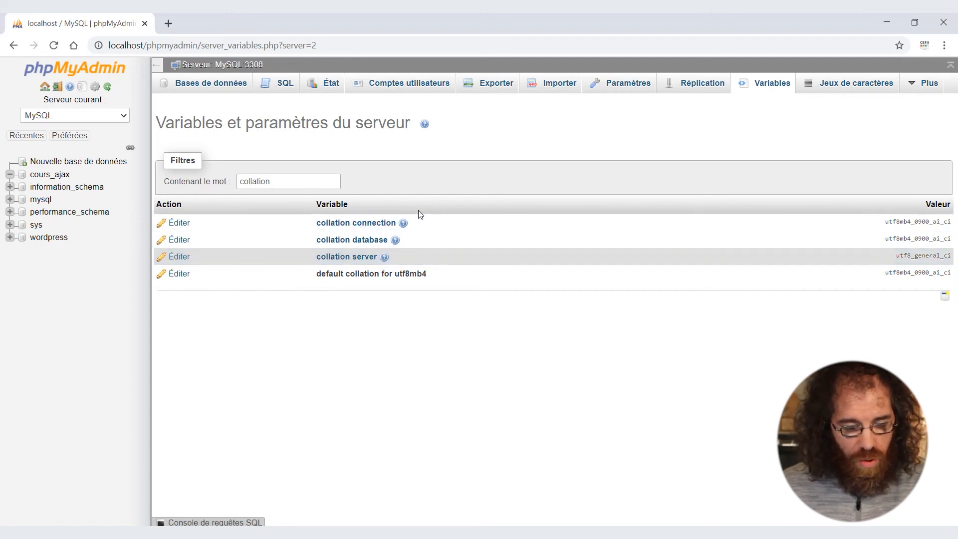
Create a new database named test with the preselected utf8_general_ci collation.
click(61, 165)
click(200, 182)
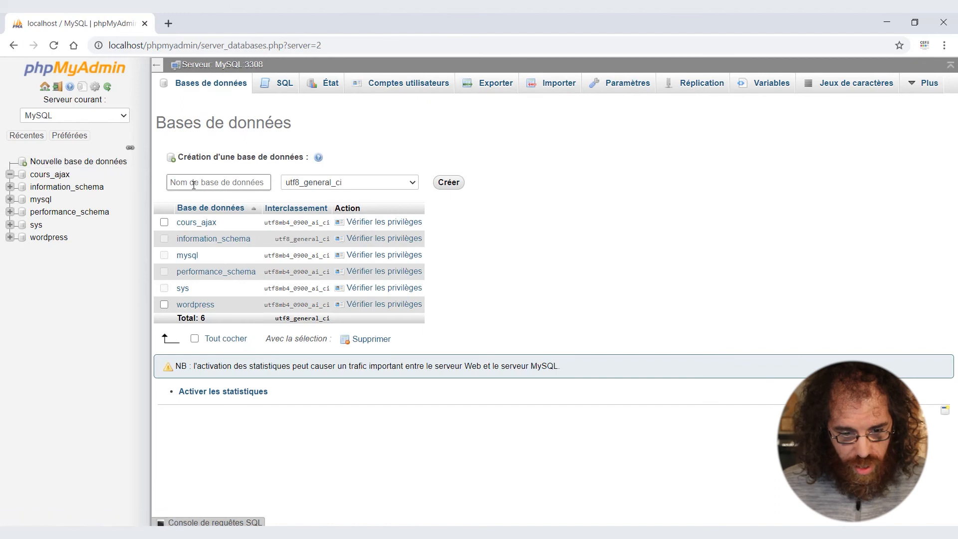
click(192, 206)
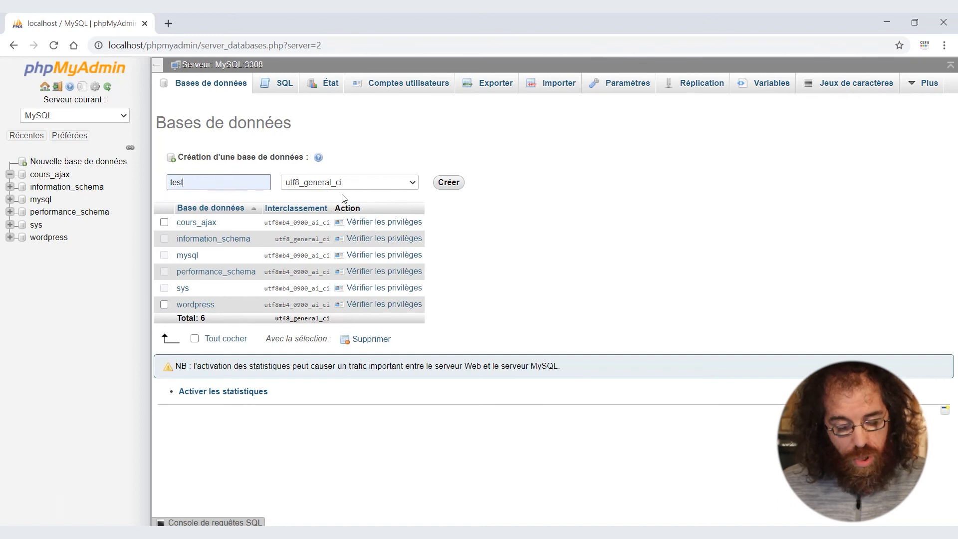
click(447, 185)
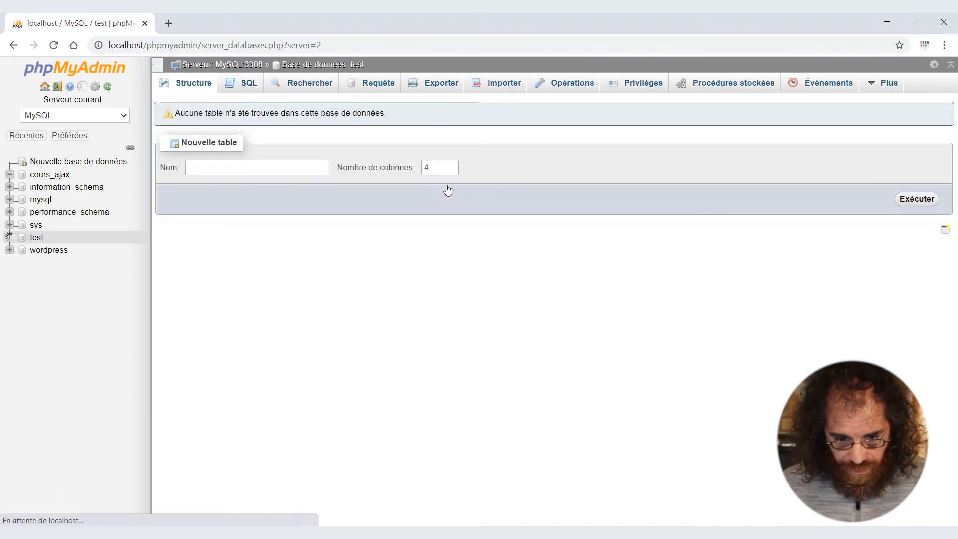
Start a new table named test with 1 column in the new test database.
click(212, 168)
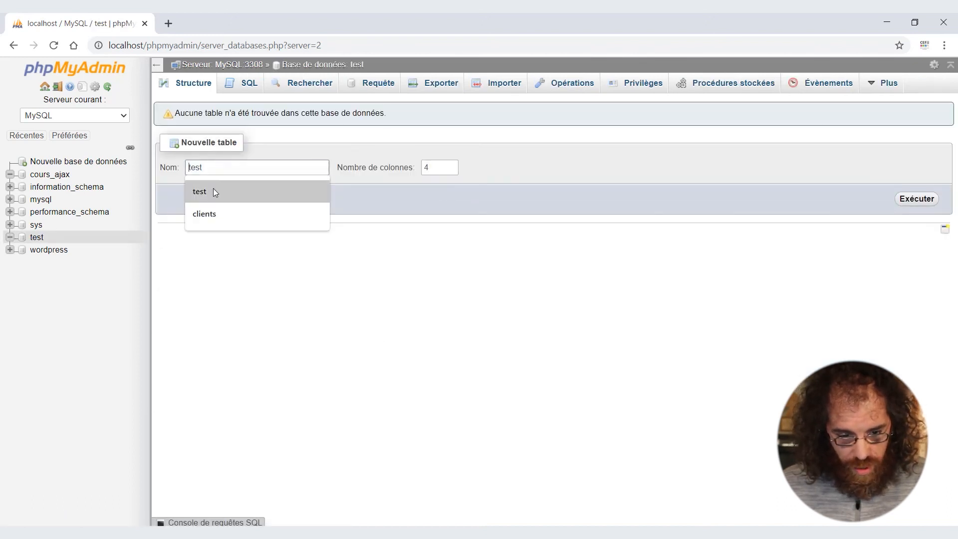
click(215, 189)
click(429, 170)
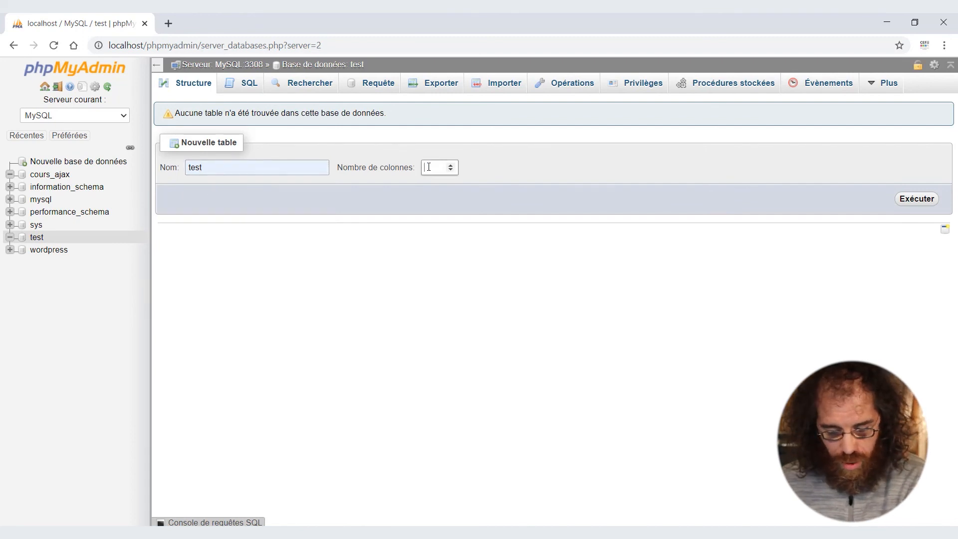
text(1)
click(917, 199)
Save the table with an INT column id as auto-increment primary key and open the test database's table overview.
click(200, 158)
text(id)
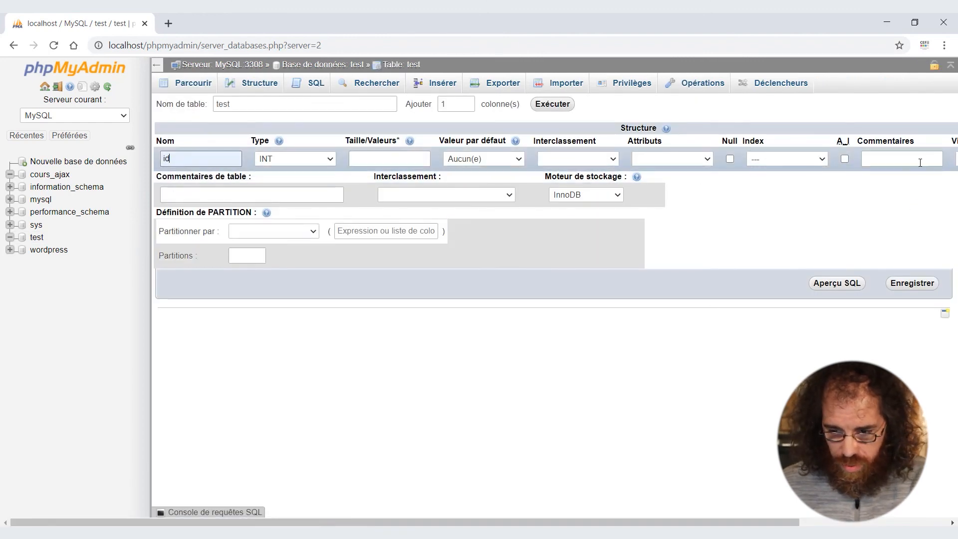
click(845, 159)
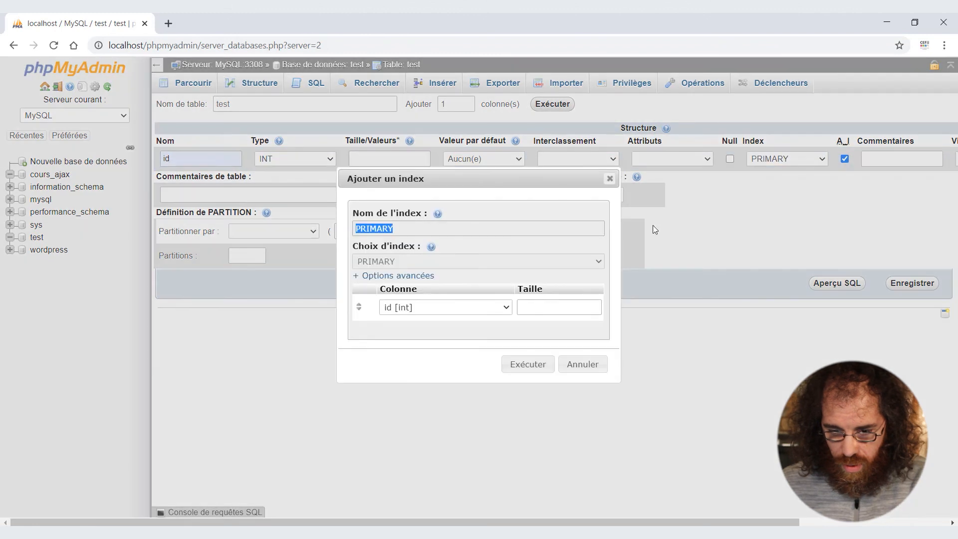
click(536, 364)
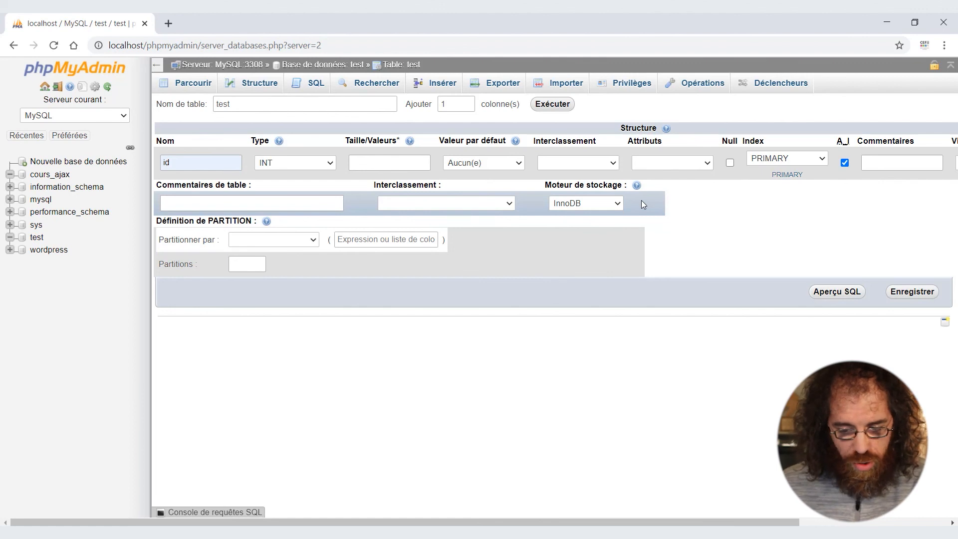
click(895, 293)
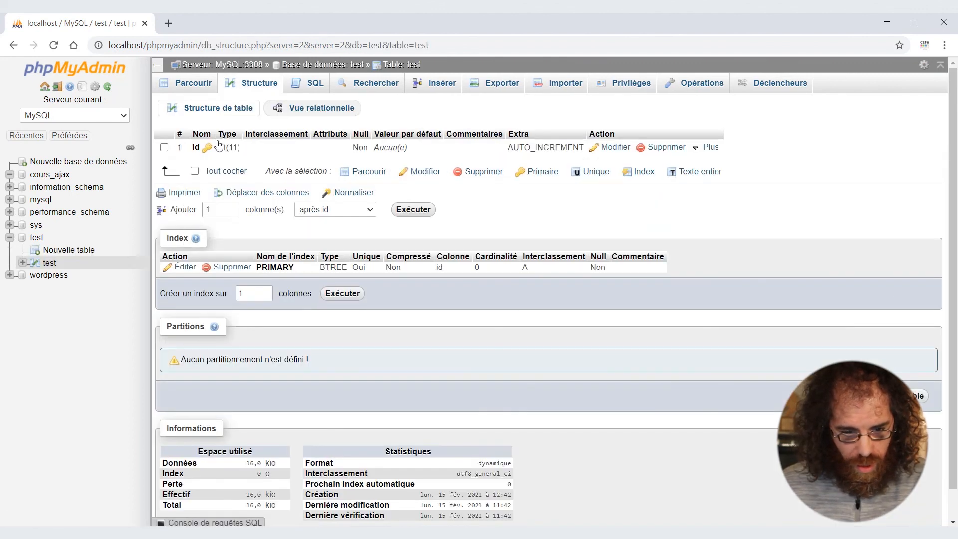
click(39, 239)
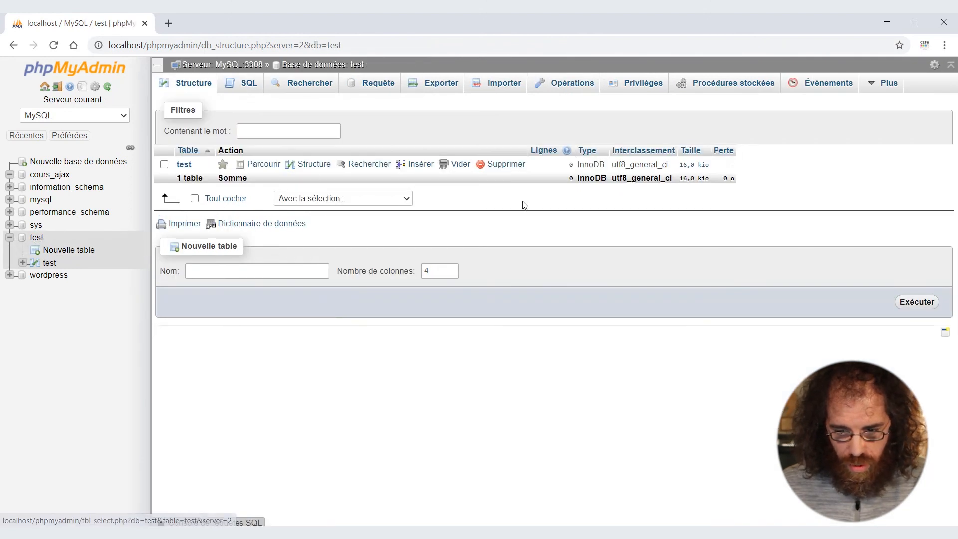